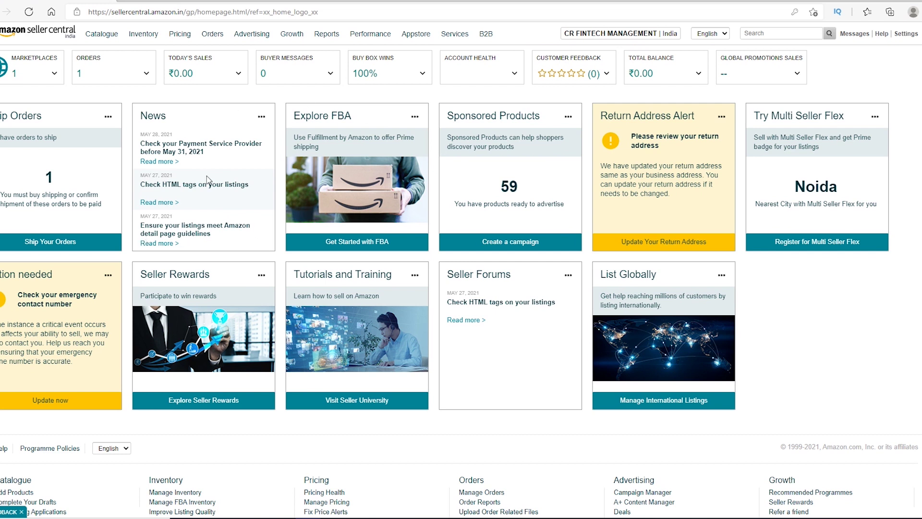
- Open the Manage Orders page and examine the date of the unshipped helicopter order
mouse_move(211, 37)
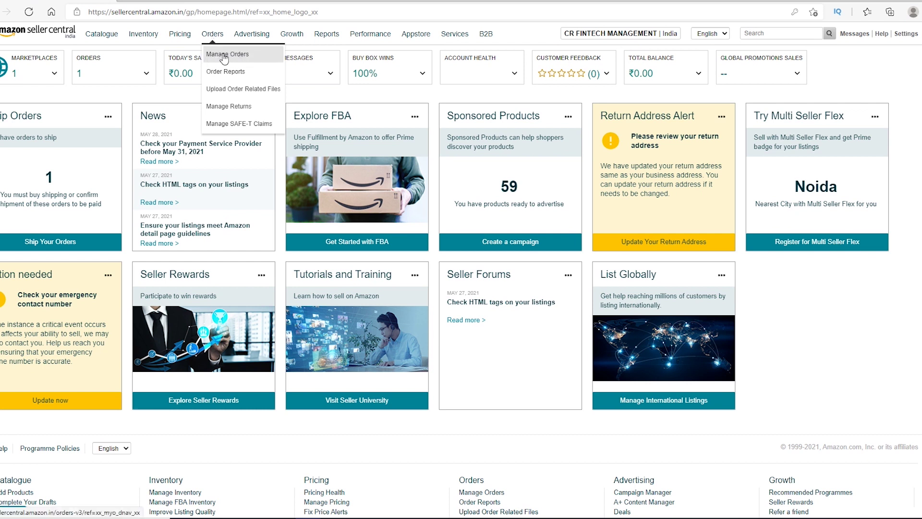
left_click(224, 56)
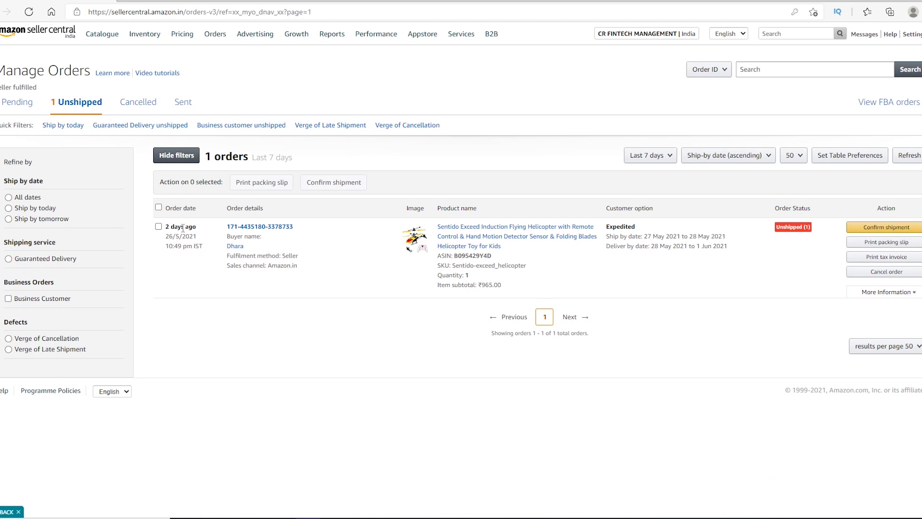
left_click_drag(168, 226, 200, 229)
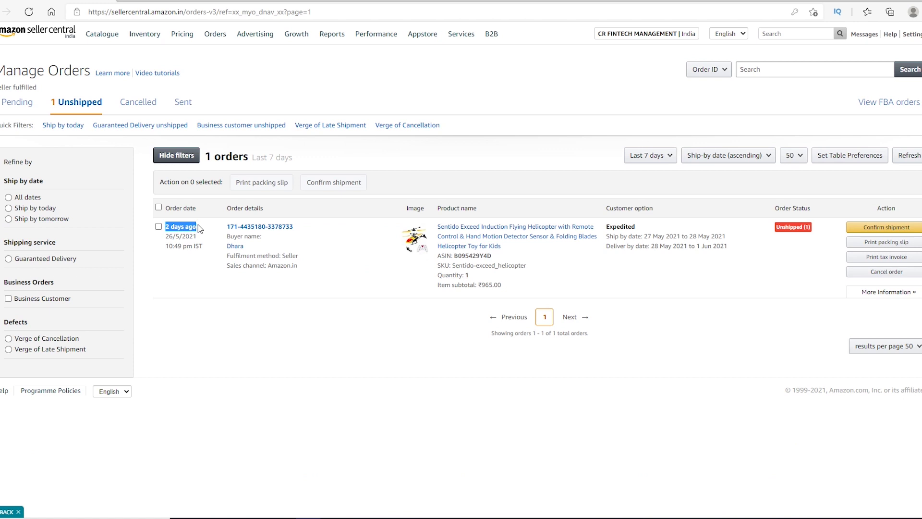
left_click(212, 282)
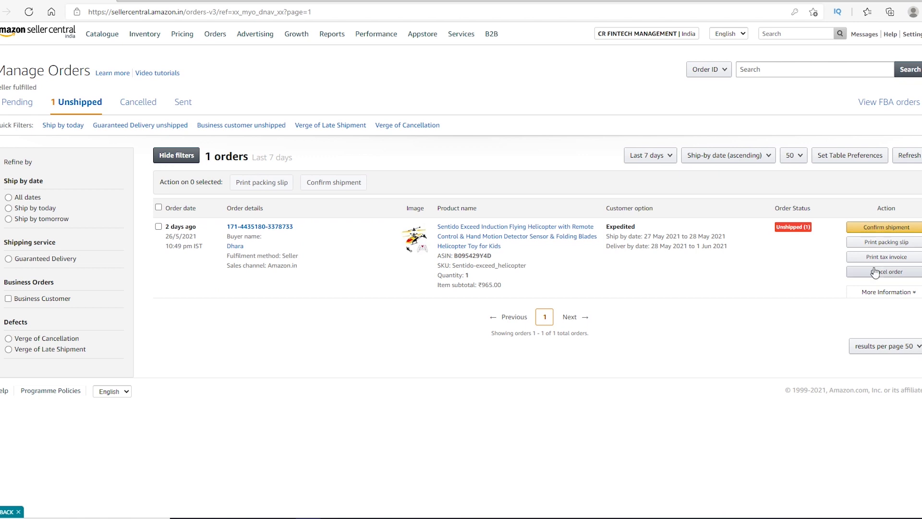
- Print the helicopter order's packing slip to PDF, saving it in Documents under the file name 1
left_click(873, 243)
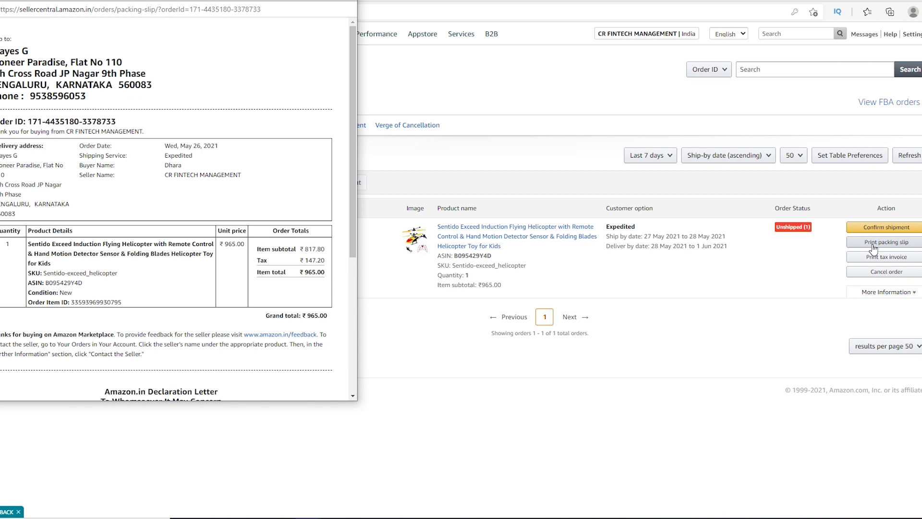
scroll(126, 274, "down", 5)
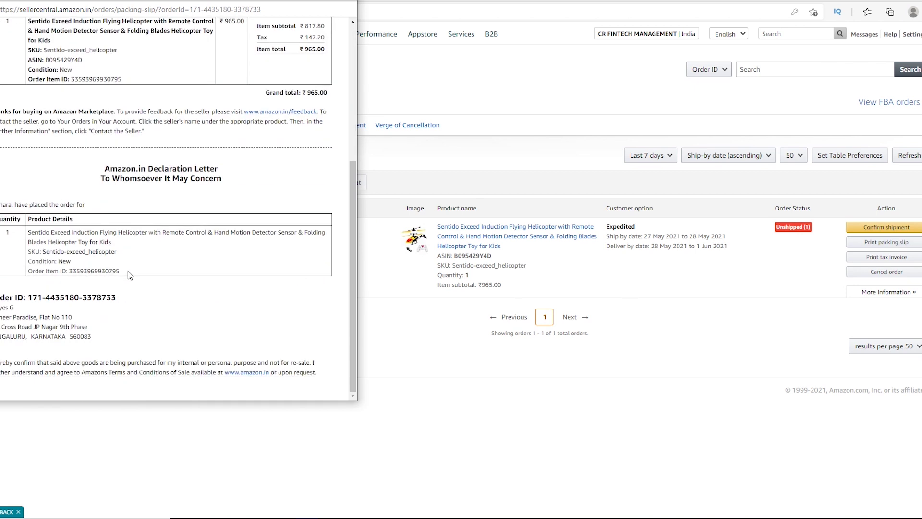
key("ctrl+p")
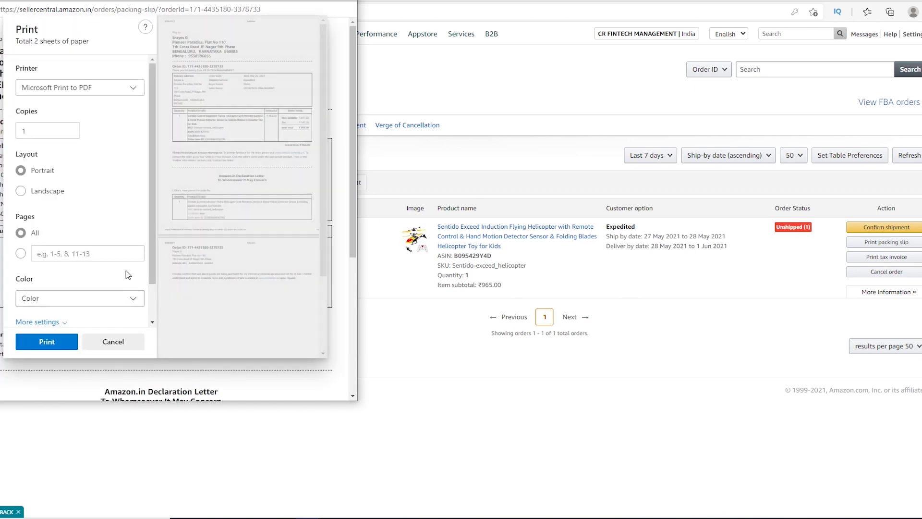
scroll(147, 237, "down", 2)
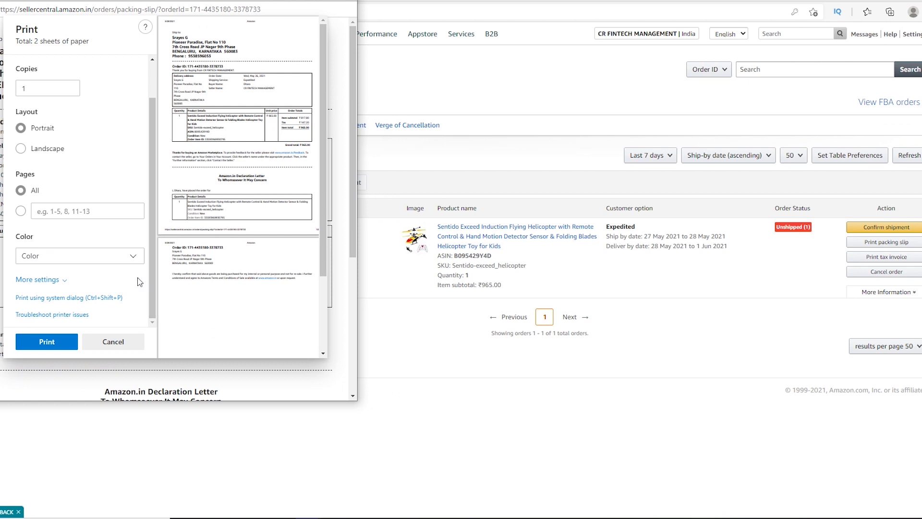
left_click(61, 342)
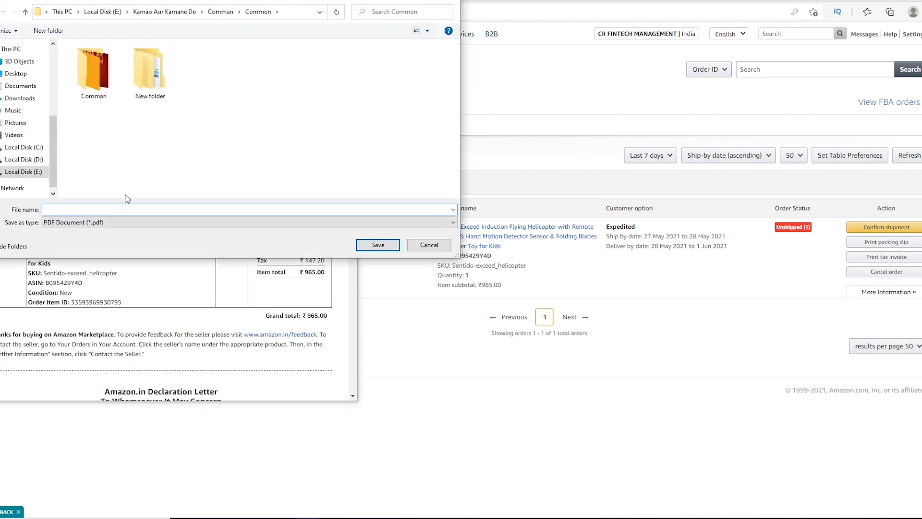
left_click(19, 86)
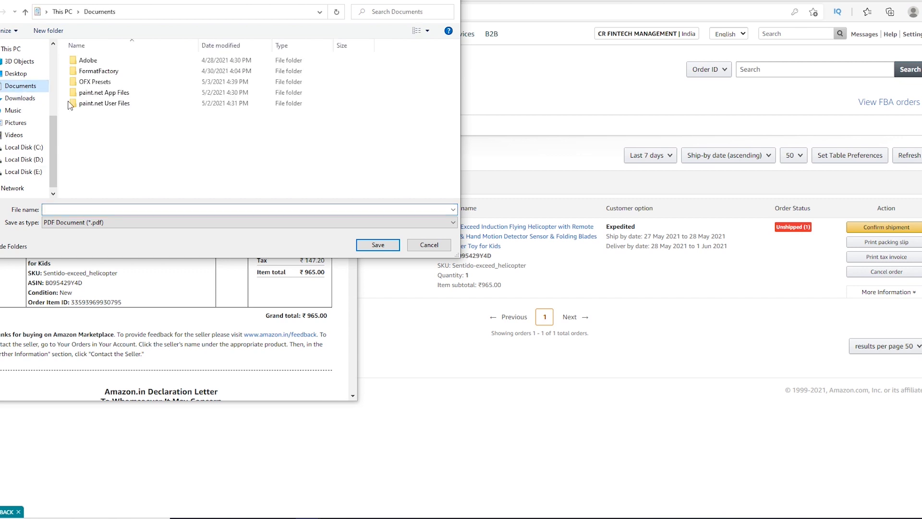
left_click(56, 209)
type("1")
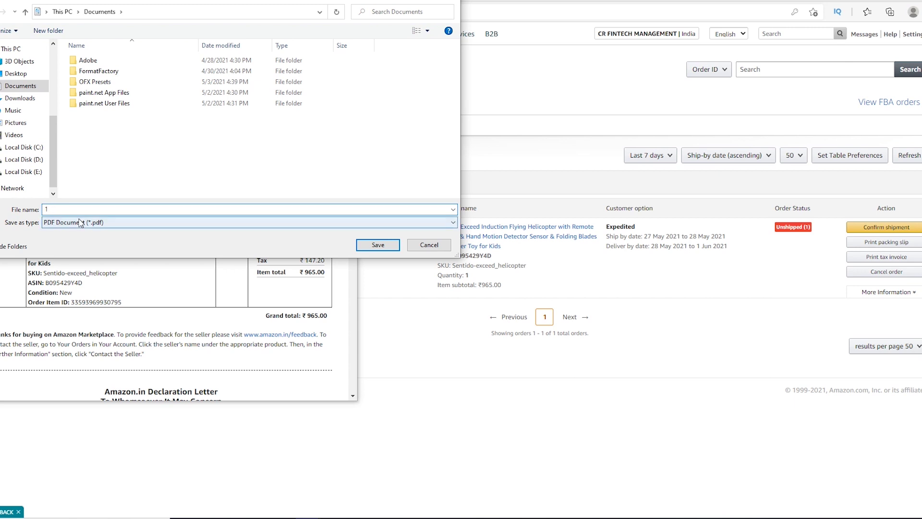
left_click(370, 248)
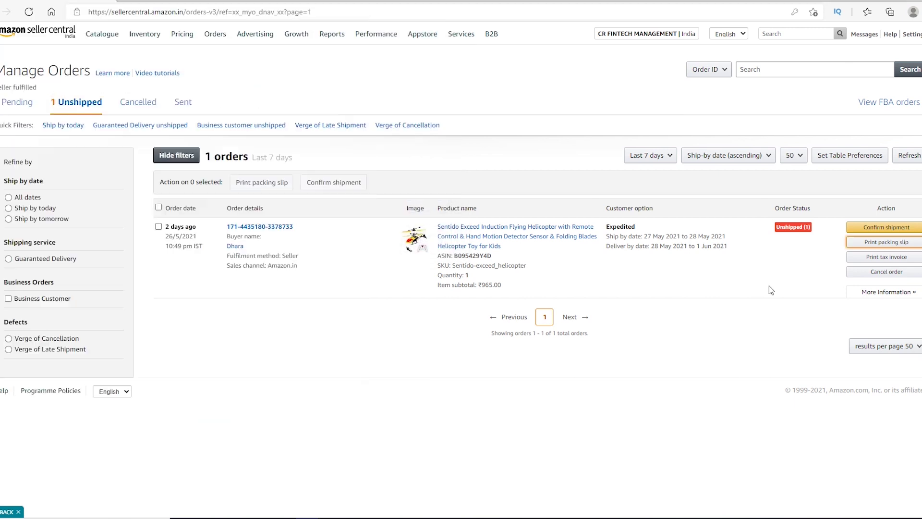
- Print the same order's tax invoice to PDF, saving it in Documents under the file name 2
left_click(878, 259)
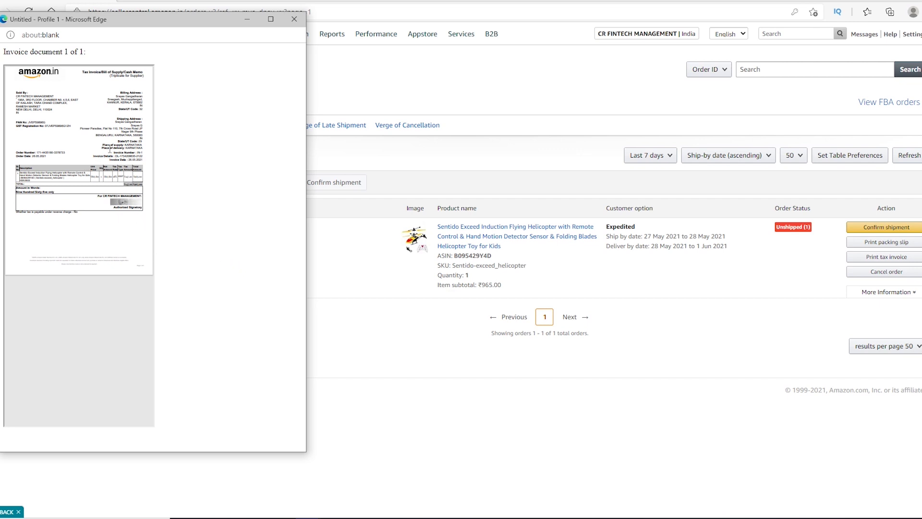
right_click(87, 158)
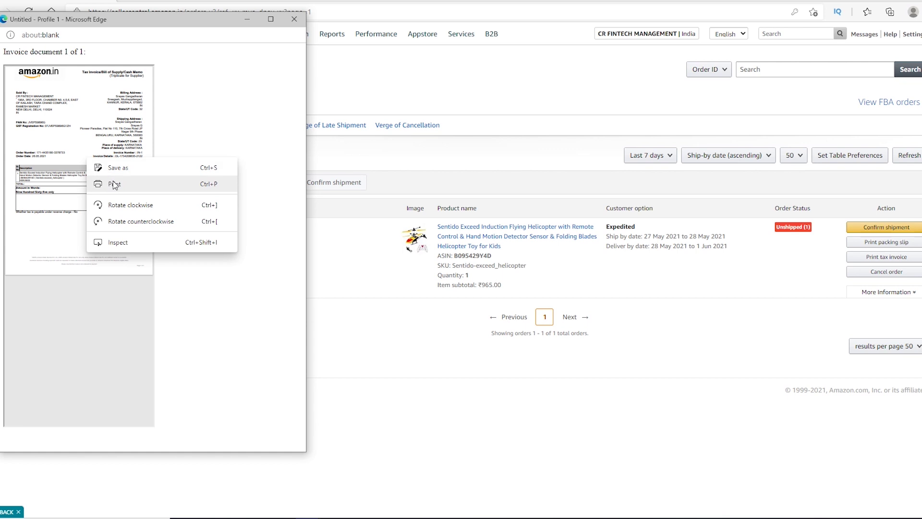
left_click(114, 183)
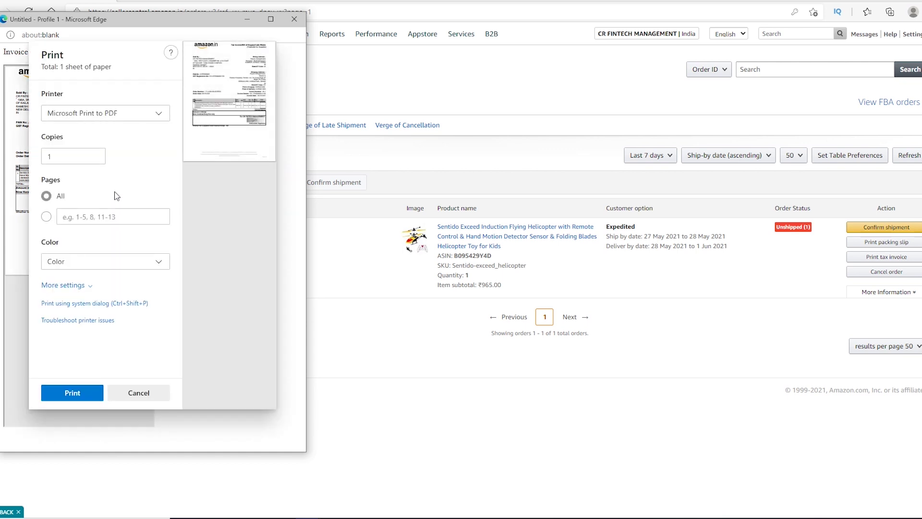
left_click(77, 392)
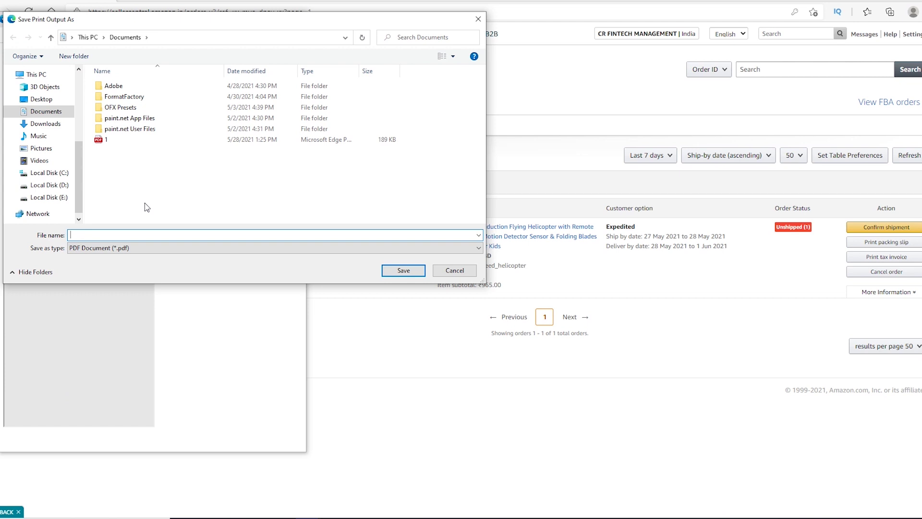
type("2")
left_click(404, 272)
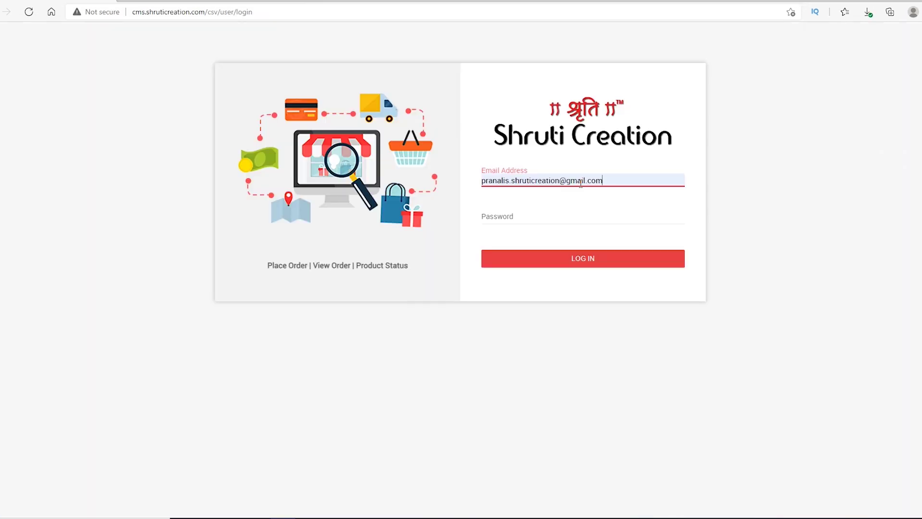
- Enter the account password on the Shruti Creation supplier portal and log in
left_click(497, 217)
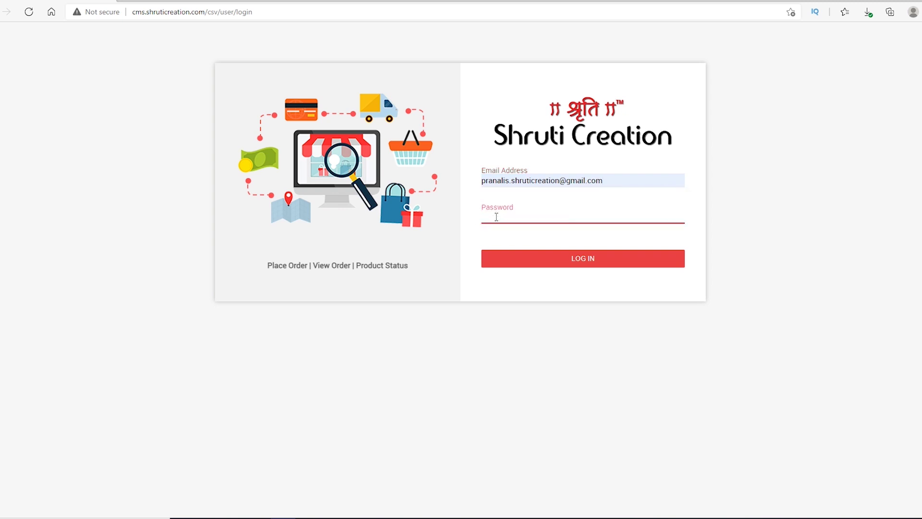
type("*********")
left_click(586, 261)
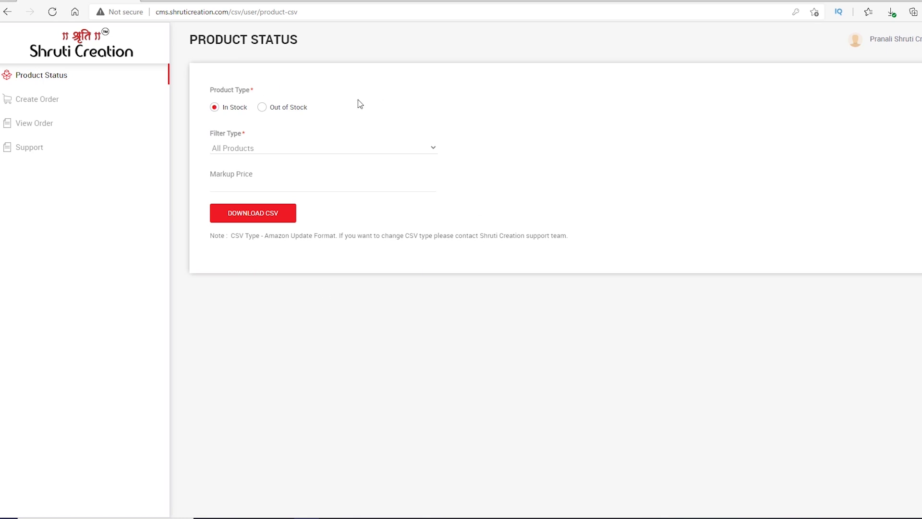
- Start a product-wise order, search for "exceed" and add the EXCEED_HELICOPTER_YELLOW flying helicopter toy
left_click(32, 105)
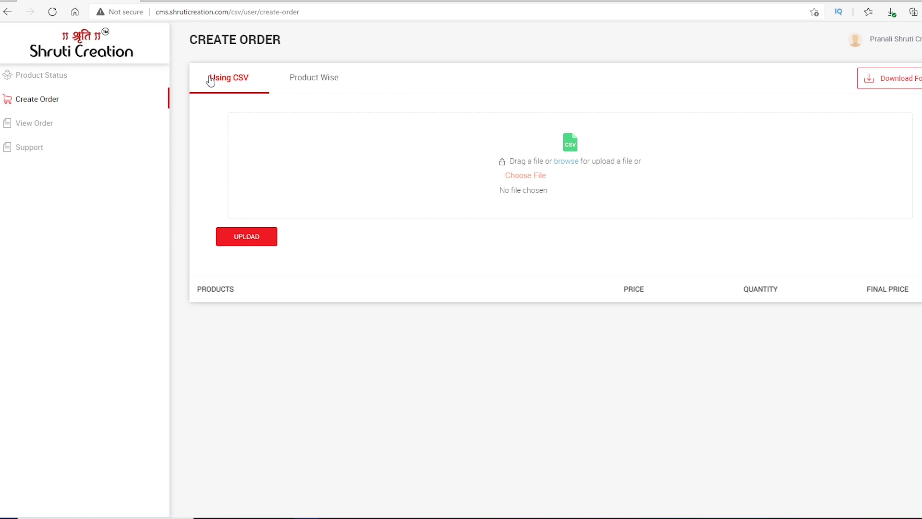
left_click(307, 85)
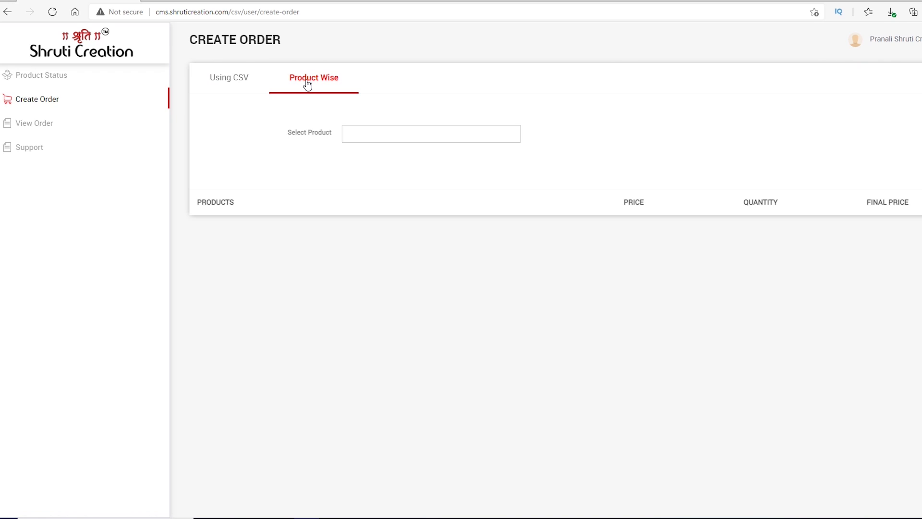
left_click(352, 134)
type("exceed")
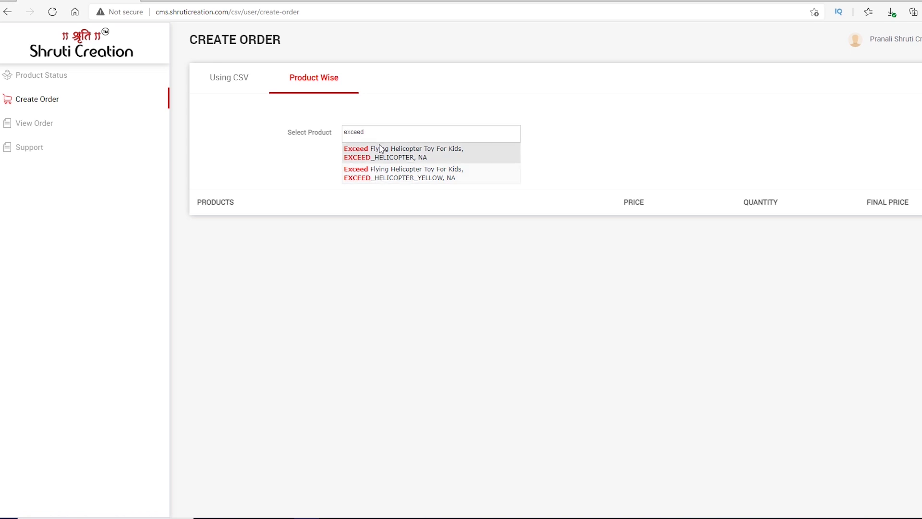
left_click(403, 177)
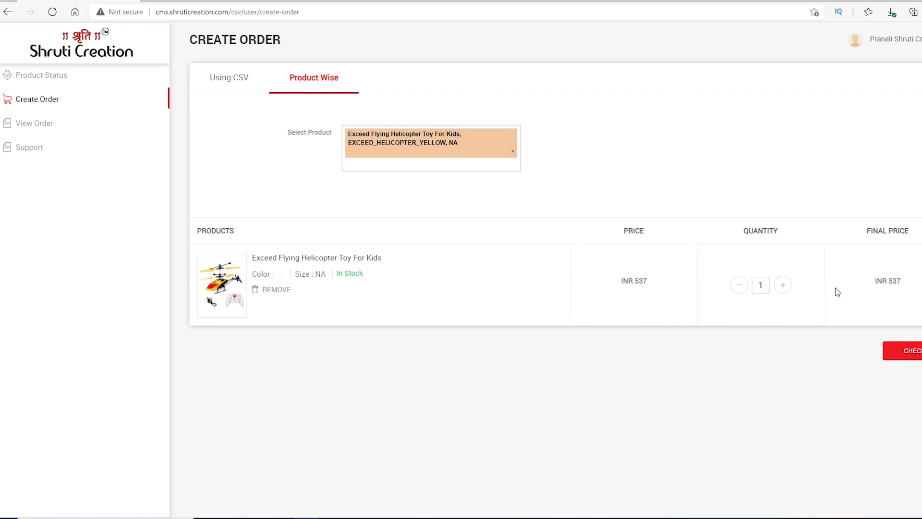
- Keep the helicopter quantity at 1, check out the order and continue past the e-mail sign-in to the address section
left_click(782, 288)
left_click(740, 288)
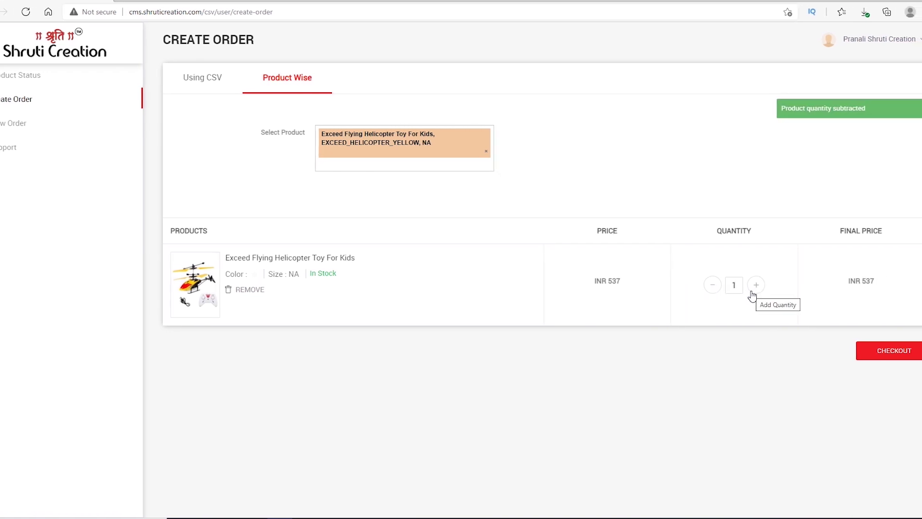
left_click(882, 352)
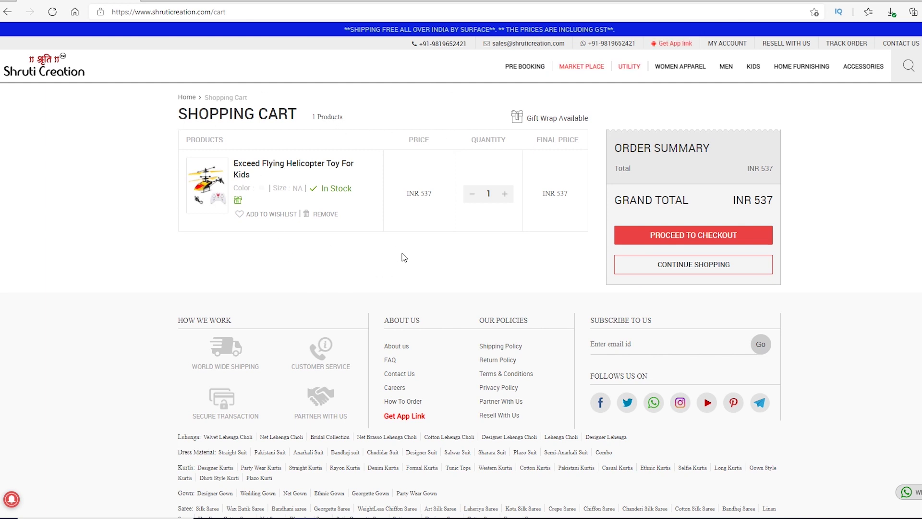
left_click(688, 238)
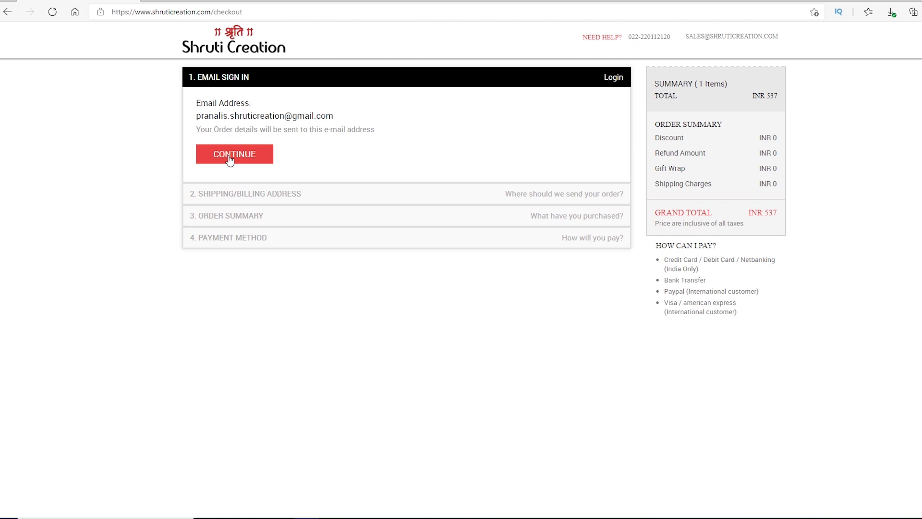
left_click(229, 160)
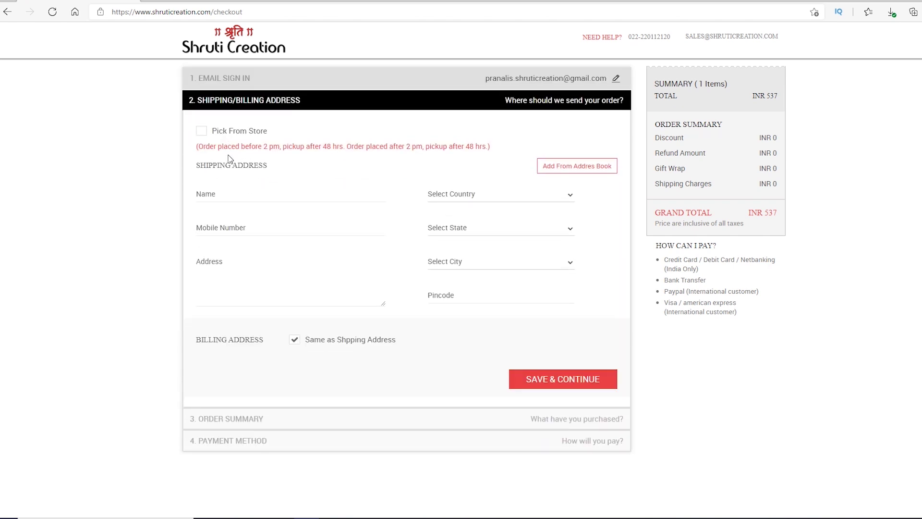
- Go through the shipping address fields for name, mobile number, address and pincode
mouse_move(201, 165)
left_mouse_down()
mouse_move(235, 165)
mouse_move(197, 166)
left_mouse_up()
left_click(217, 197)
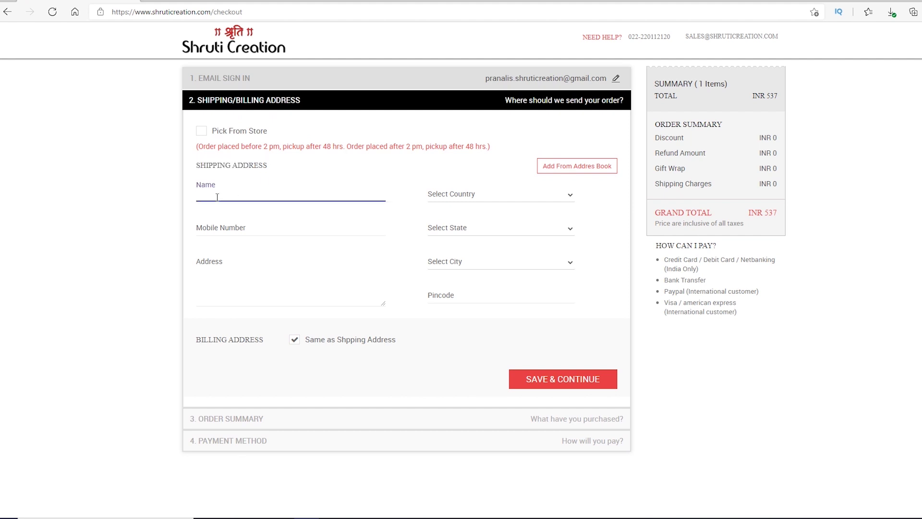
left_click(241, 229)
left_click(231, 260)
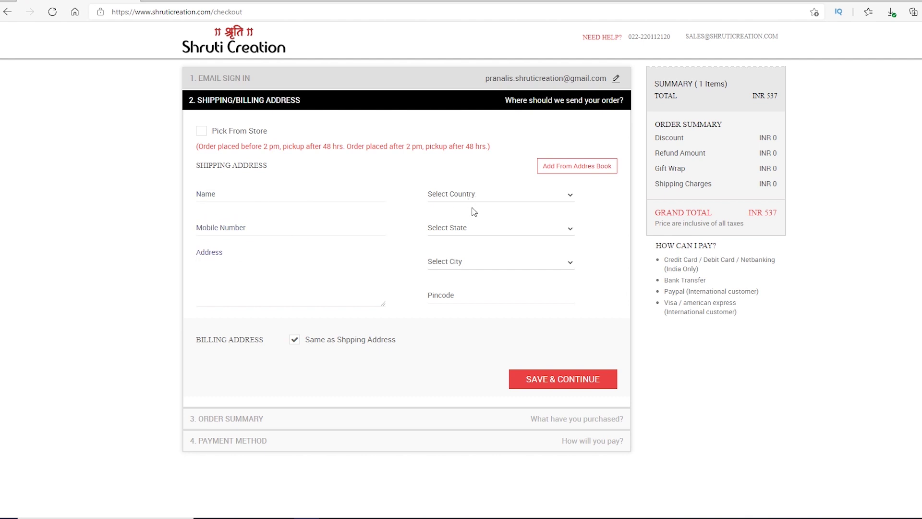
left_click(443, 293)
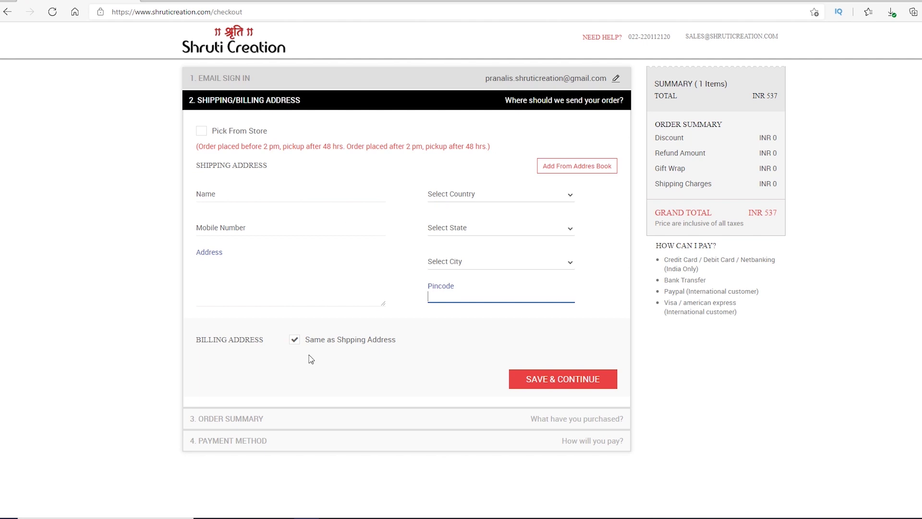
- Make the billing address separate from the shipping address and go through its name, mobile number and address fields
left_click(294, 341)
scroll(300, 347, "down", 2)
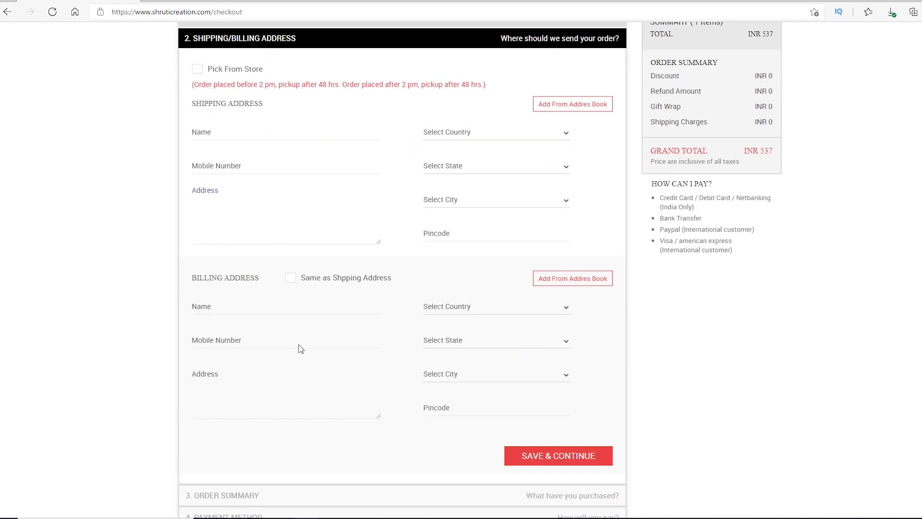
left_click(224, 295)
left_click(235, 326)
left_click(230, 361)
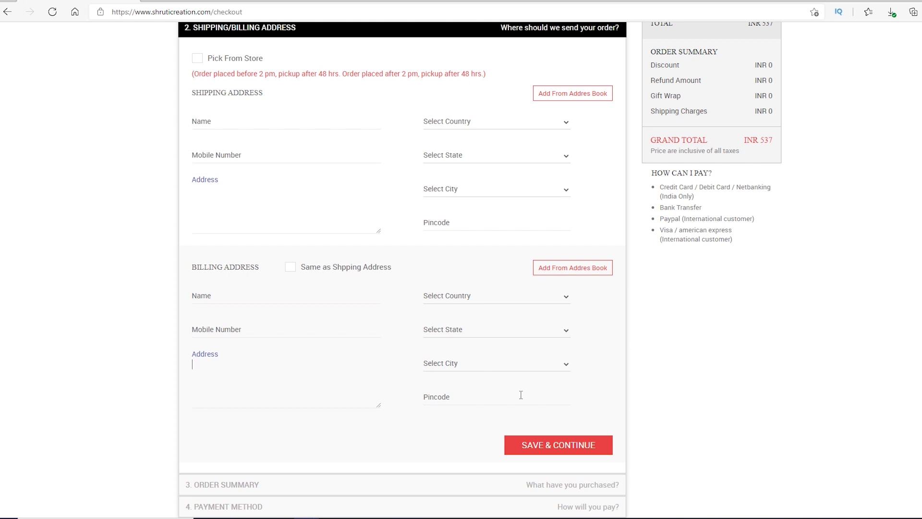
left_click(552, 445)
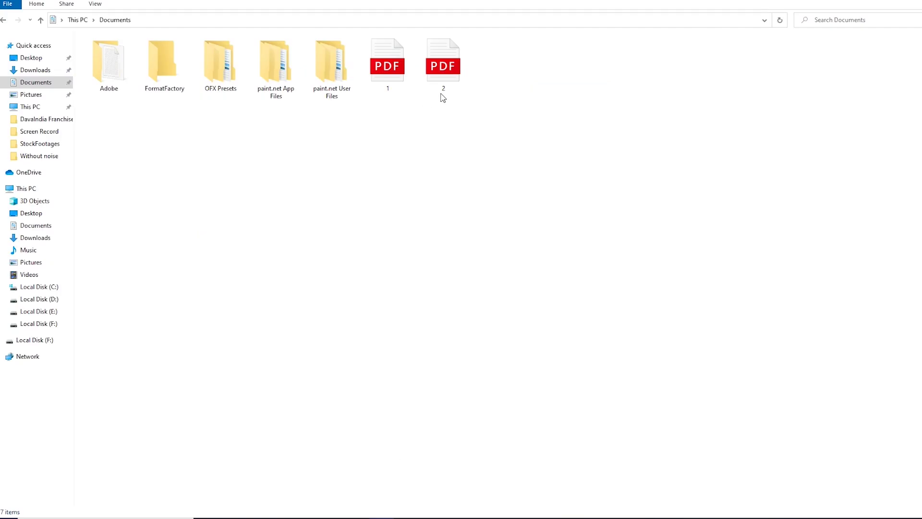
- Point out the saved packing slip and invoice PDFs, 1 and 2, in the Documents folder in File Explorer
left_click_drag(522, 128, 382, 63)
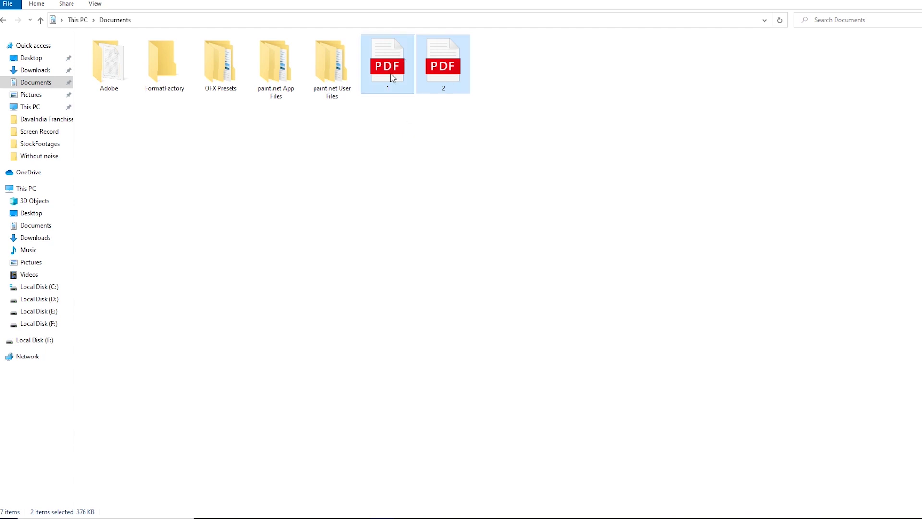
left_click(408, 139)
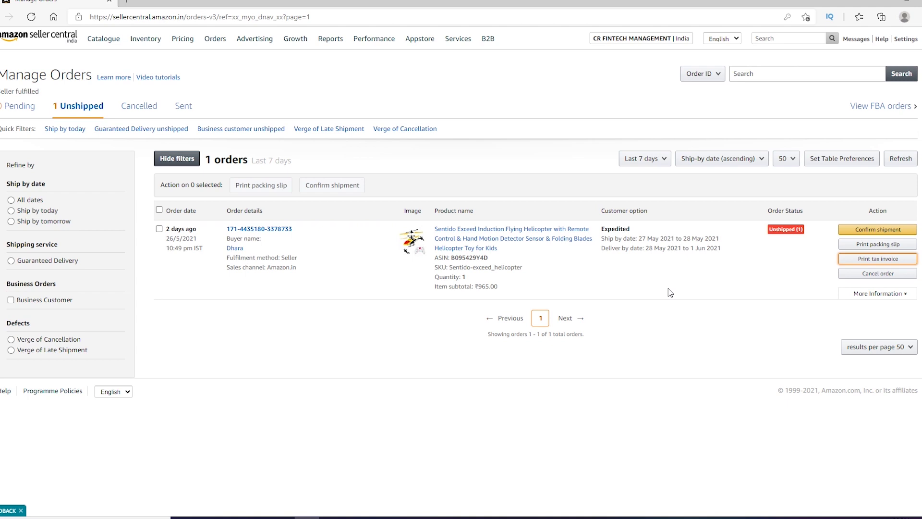
- Open the shipment confirmation form of the unshipped helicopter order in Seller Central and review its carrier options and tracking ID field
left_click(866, 231)
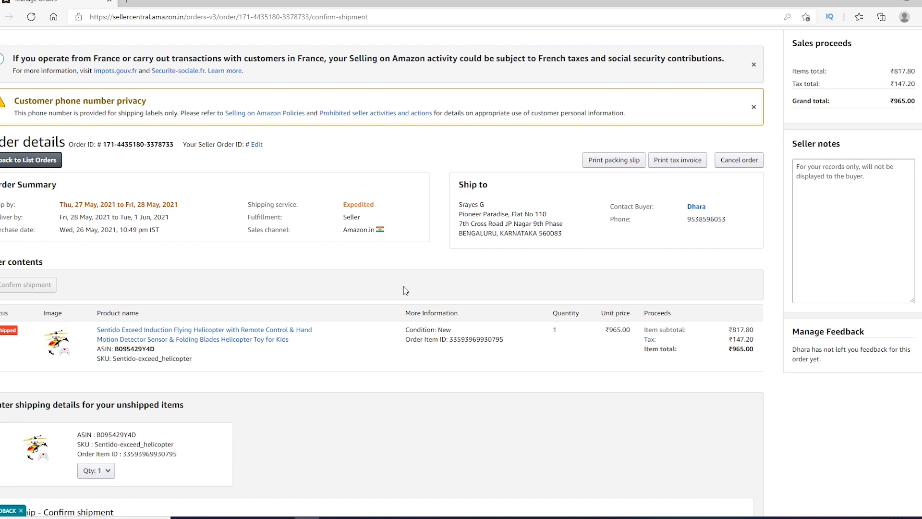
scroll(174, 343, "down", 3)
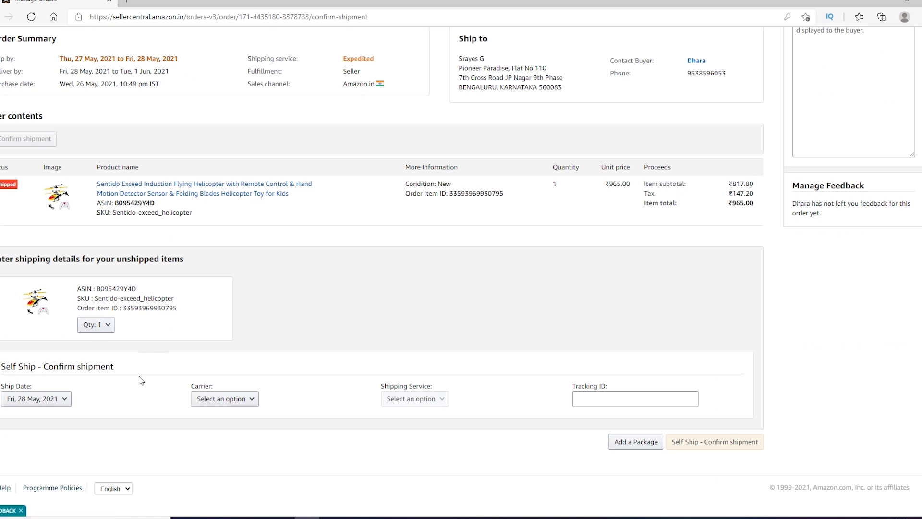
left_click(248, 399)
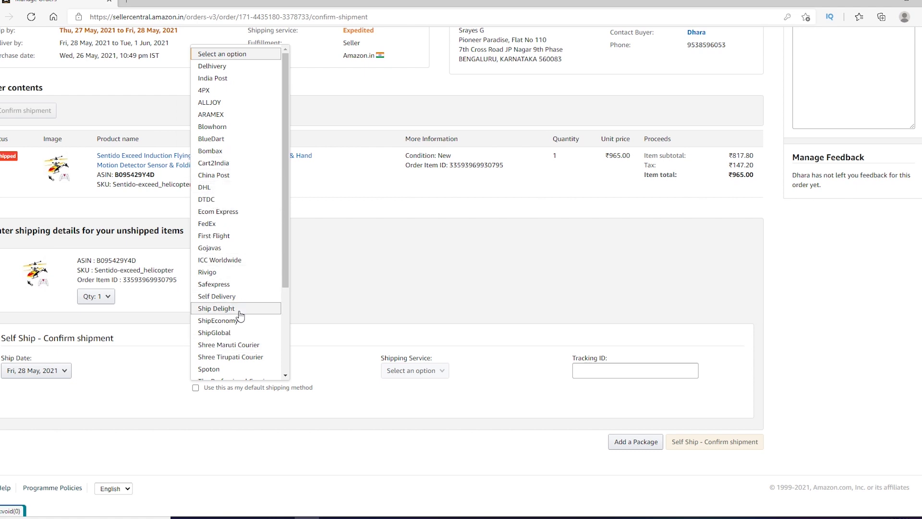
left_click(334, 300)
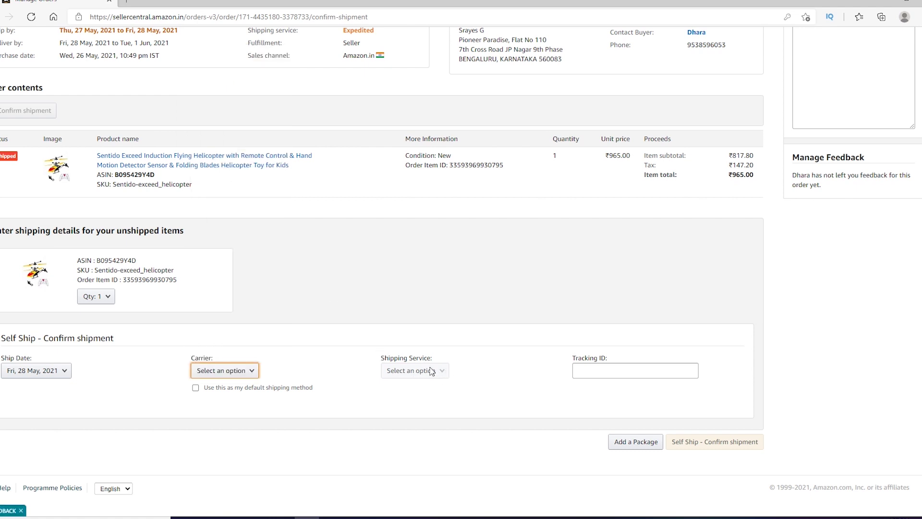
left_click(584, 371)
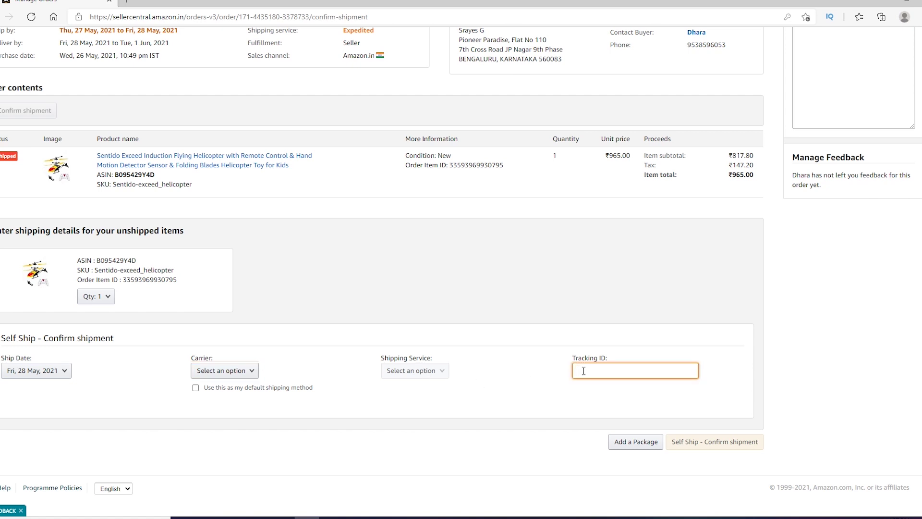